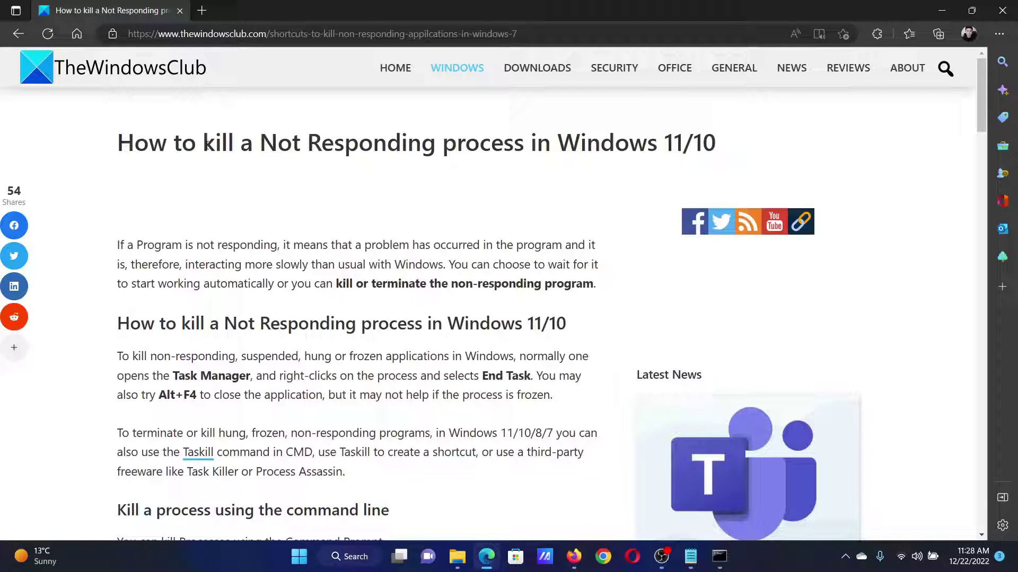
# - Highlight the article heading, then clear the highlight
pyautogui.moveTo(203, 143); pyautogui.dragTo(530, 151)
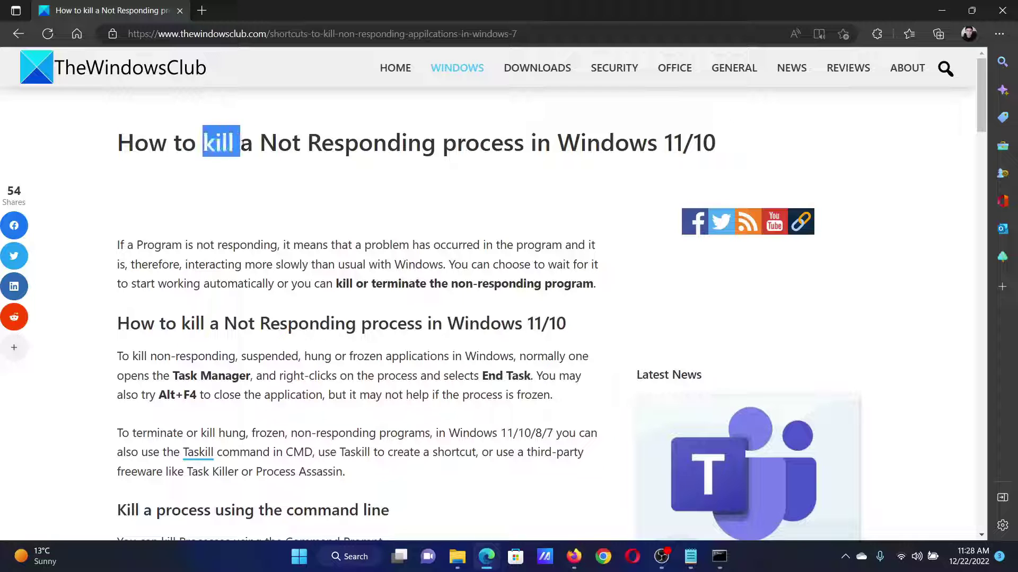
pyautogui.click(530, 151)
pyautogui.scroll(-6, 530, 151)
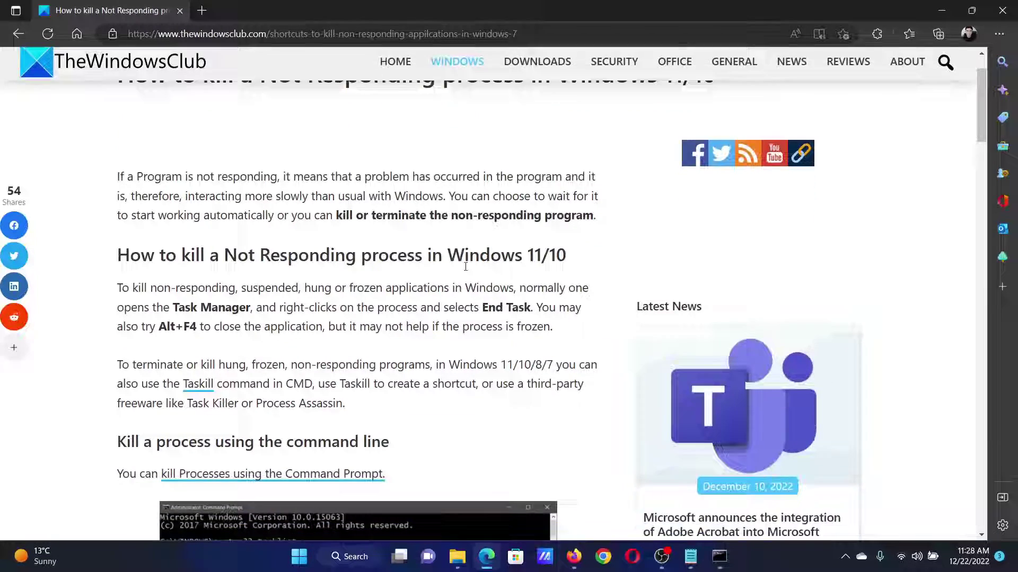
pyautogui.scroll(-1, 467, 272)
pyautogui.scroll(-3, 467, 271)
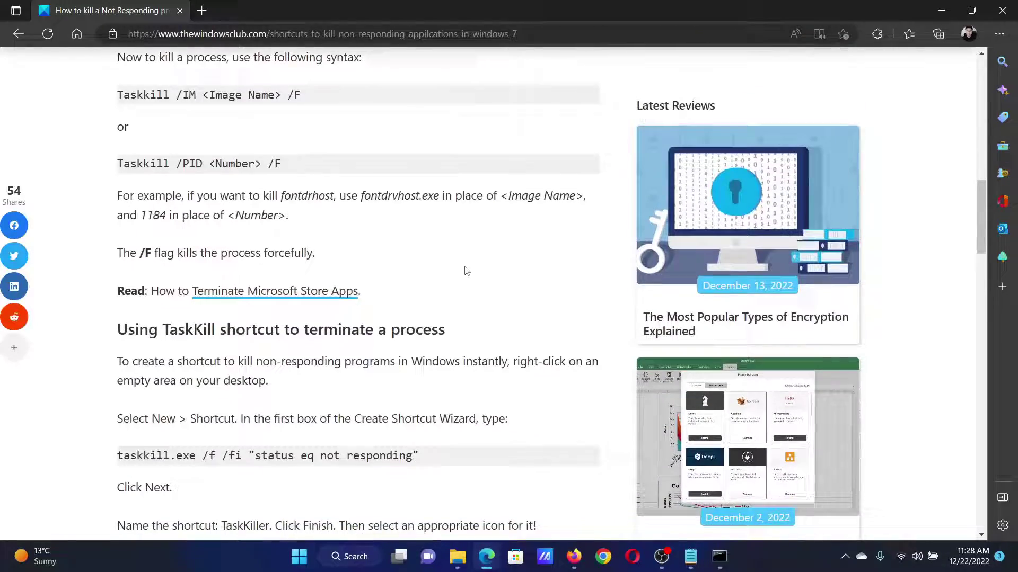
pyautogui.scroll(-2, 467, 271)
pyautogui.scroll(-3, 467, 271)
pyautogui.scroll(-2, 467, 271)
pyautogui.scroll(-2, 467, 271)
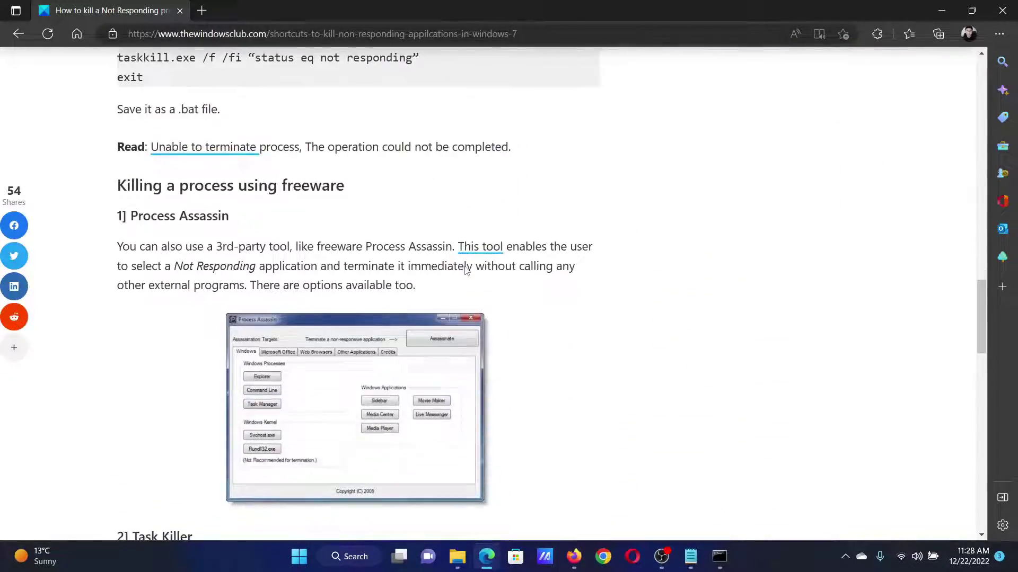
pyautogui.scroll(6, 466, 272)
pyautogui.scroll(5, 465, 270)
pyautogui.scroll(5, 466, 271)
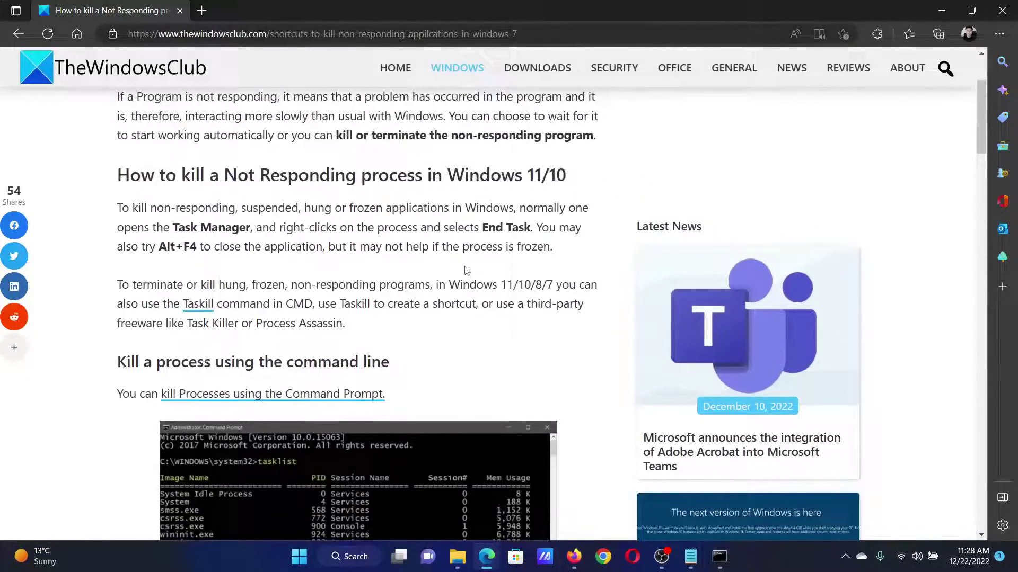
pyautogui.scroll(-2, 465, 270)
pyautogui.scroll(-2, 465, 271)
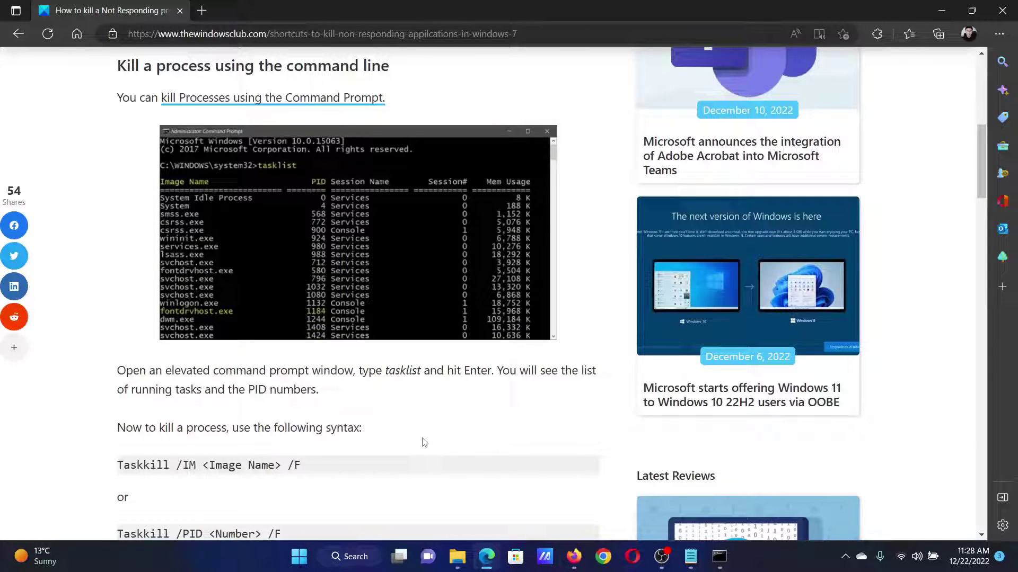
pyautogui.scroll(-2, 422, 445)
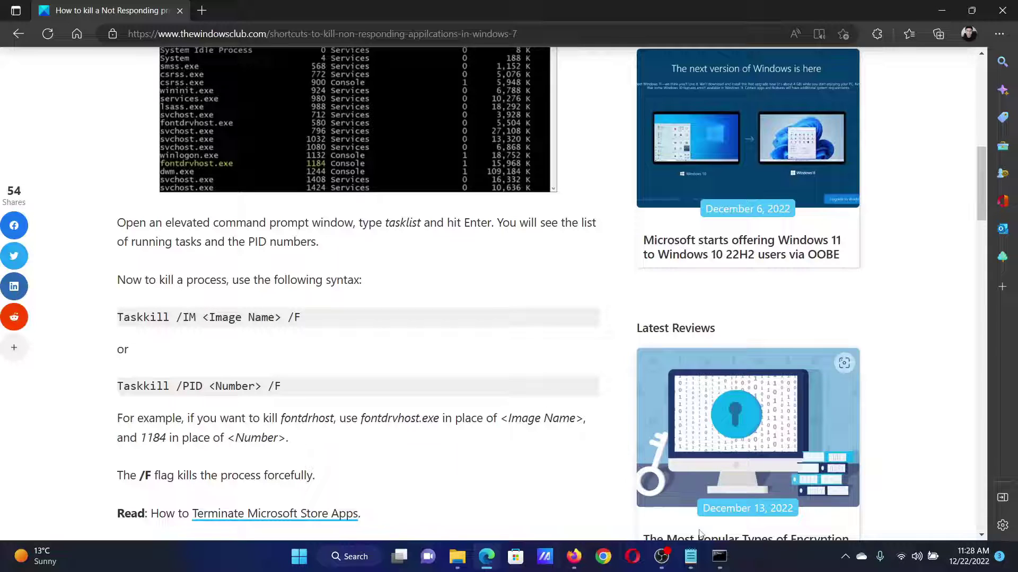
# - Launch a blank Notepad, then select the 'Taskkill /IM <Image Name> /F' line in the article
pyautogui.click(690, 556)
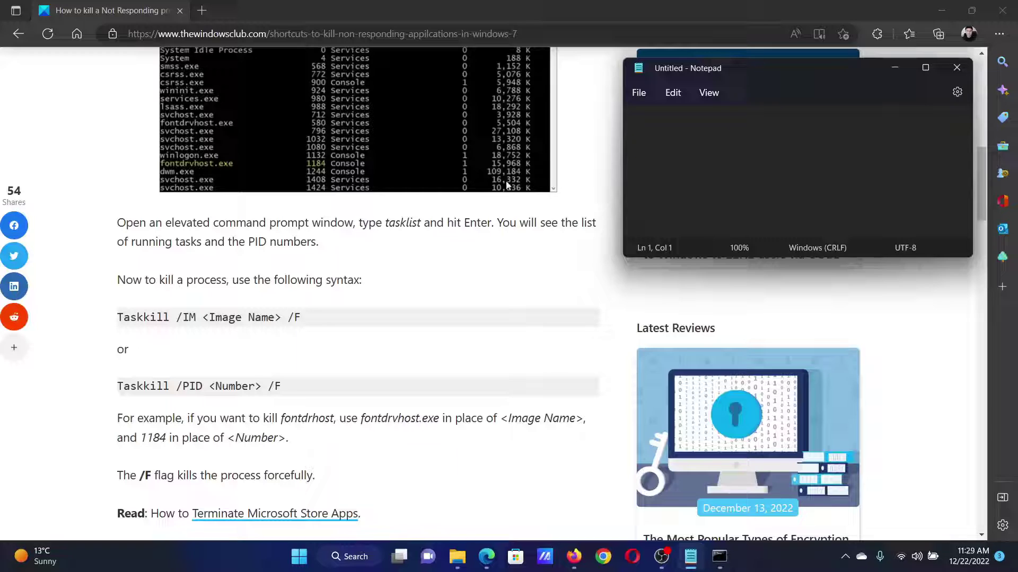
pyautogui.click(127, 321)
pyautogui.moveTo(117, 318); pyautogui.dragTo(301, 317)
pyautogui.hotkey('ctrl', 'c')
pyautogui.rightClick(255, 318)
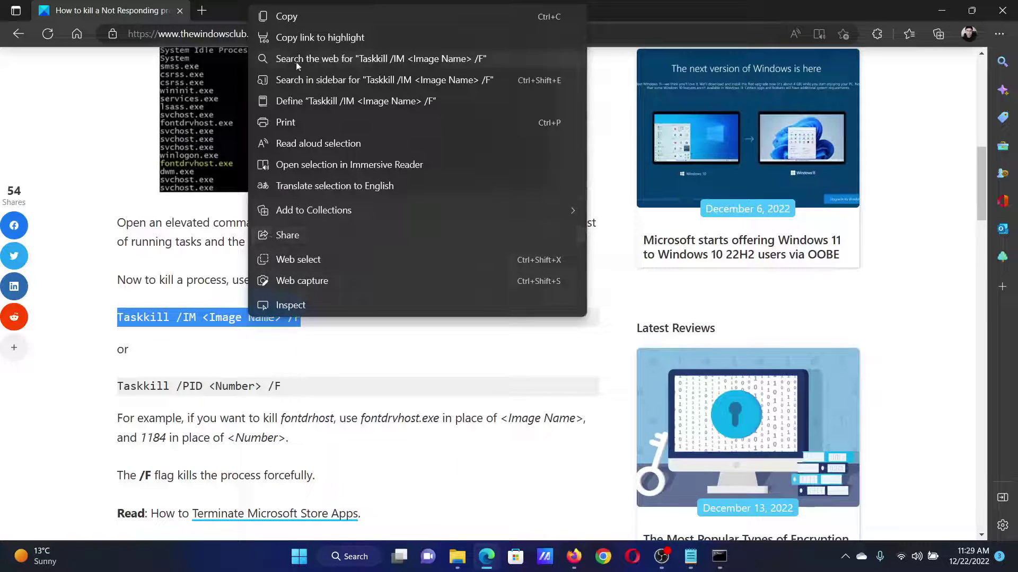
# - Copy the Taskkill syntax and paste it into a new tab's address bar
pyautogui.click(313, 17)
pyautogui.click(201, 11)
pyautogui.rightClick(248, 34)
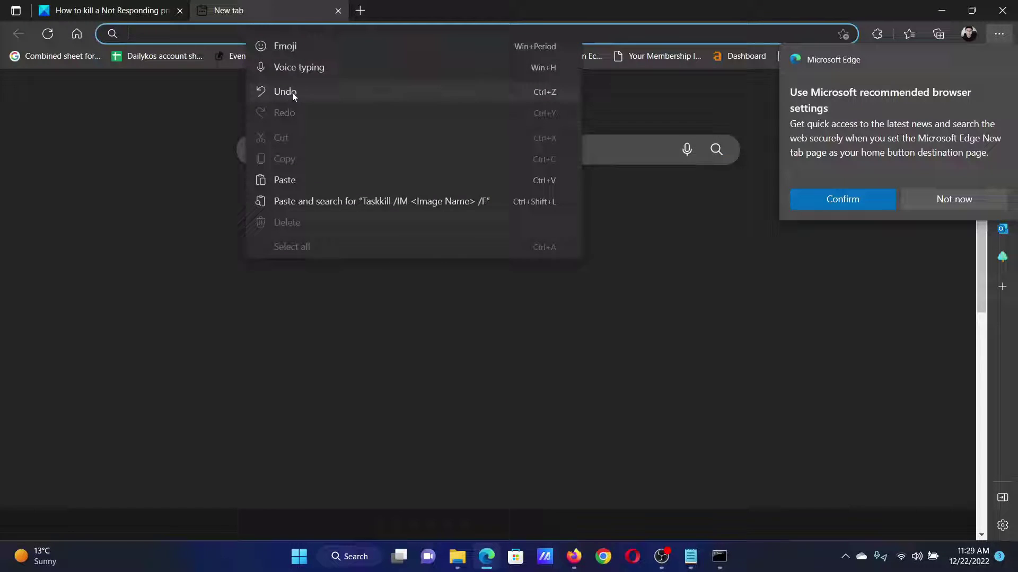
pyautogui.click(310, 173)
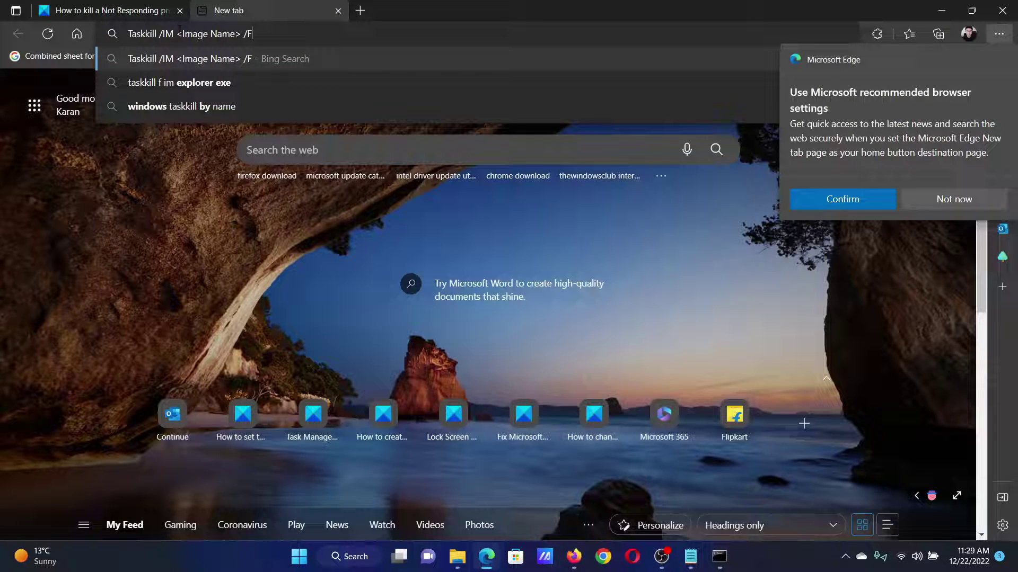
# - Replace <Image Name> with notepad.exe and copy 'Taskkill /IM notepad.exe /F'
pyautogui.moveTo(176, 34); pyautogui.dragTo(237, 33)
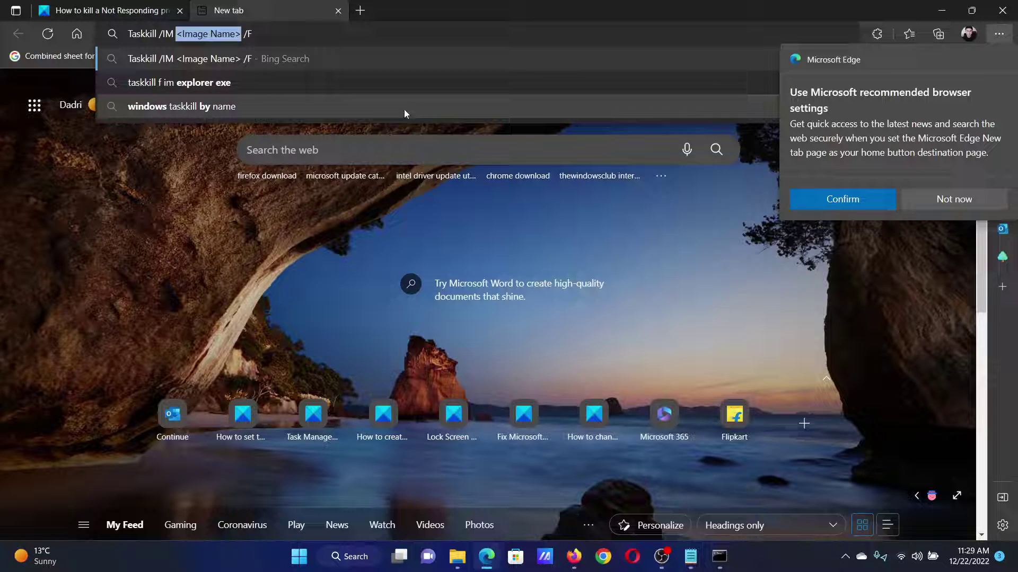
pyautogui.write('notep')
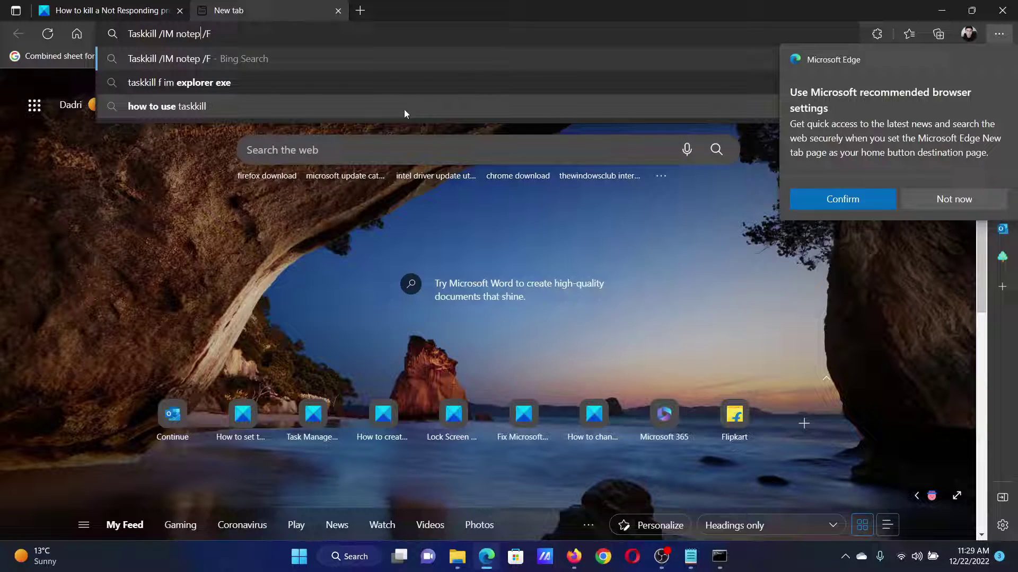
pyautogui.write('ad.ex')
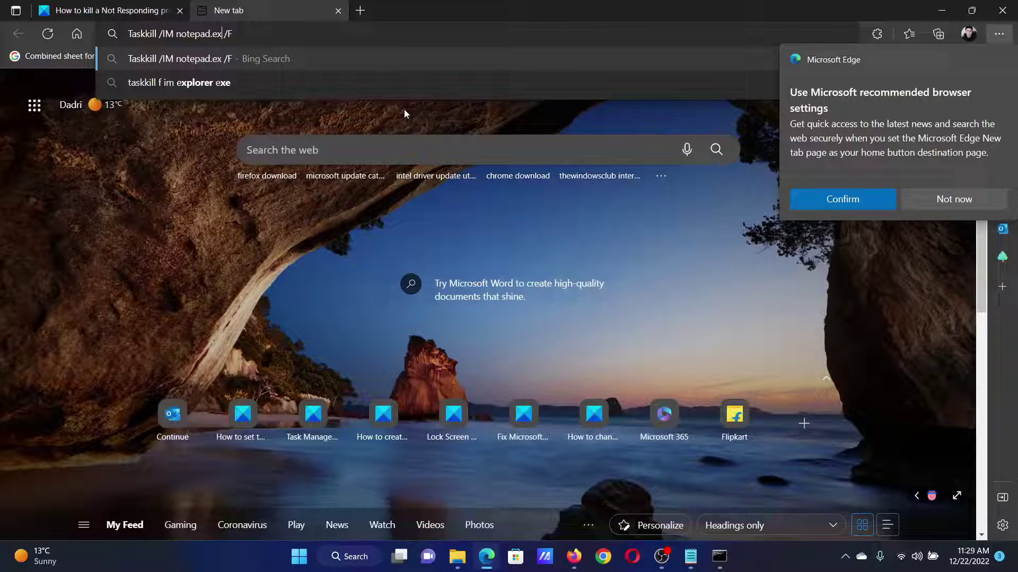
pyautogui.write('e')
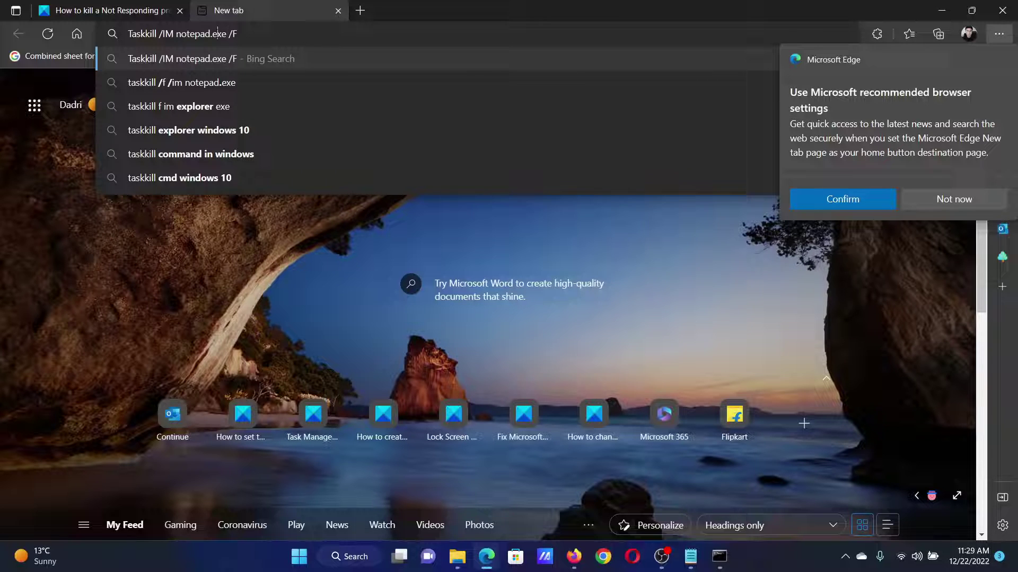
pyautogui.hotkey('ctrl', 'a')
pyautogui.rightClick(221, 39)
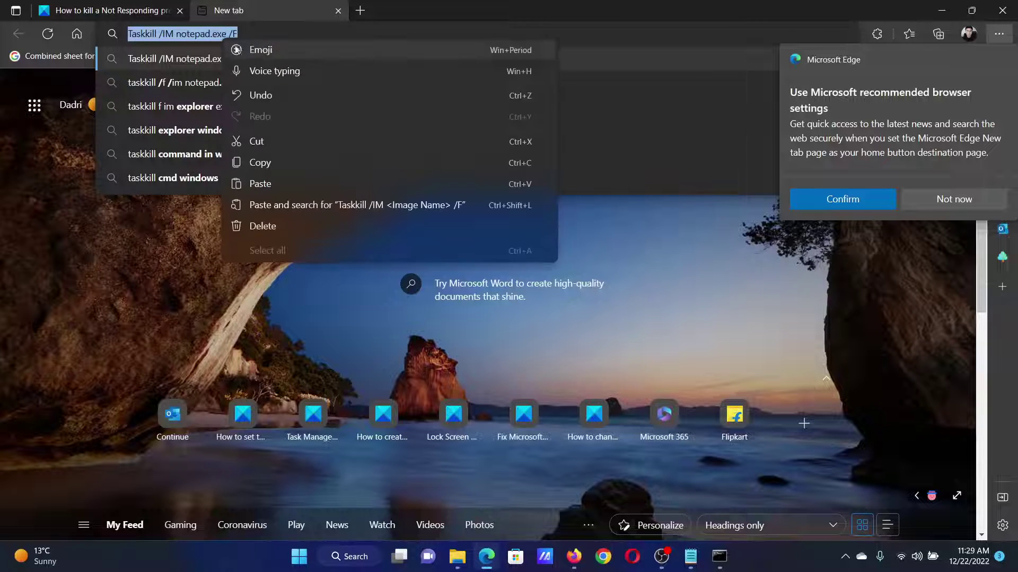
pyautogui.click(284, 163)
# - Run 'Taskkill /IM notepad.exe /F' in an administrator Command Prompt to end Notepad
pyautogui.click(346, 563)
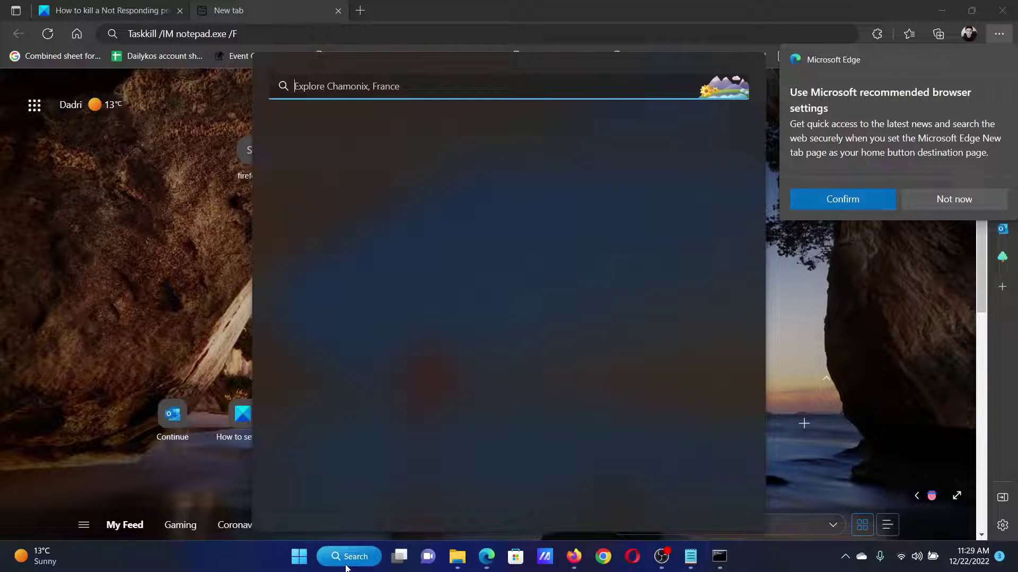
pyautogui.write('comm')
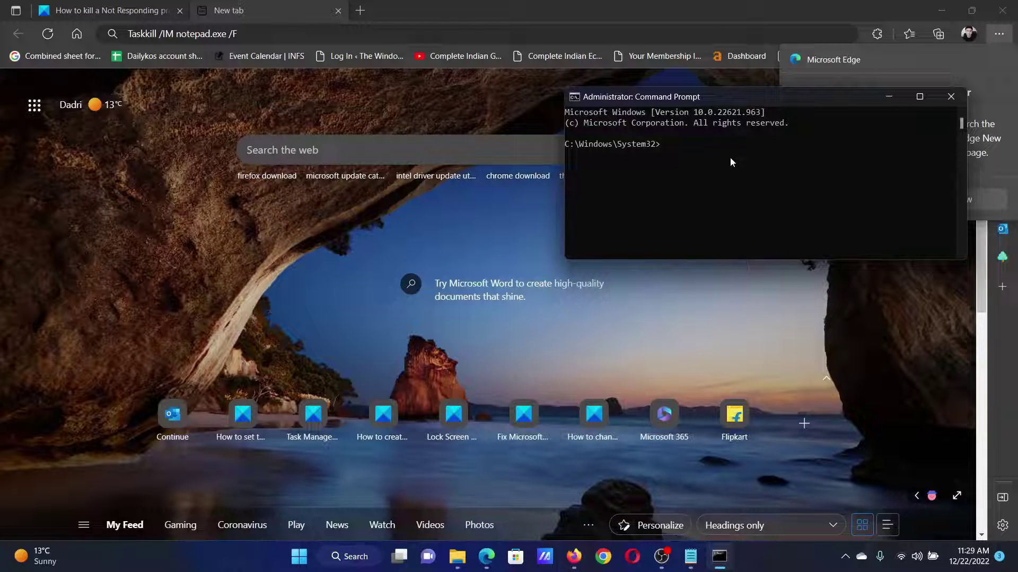
pyautogui.hotkey('ctrl', 'v')
pyautogui.press('Return')
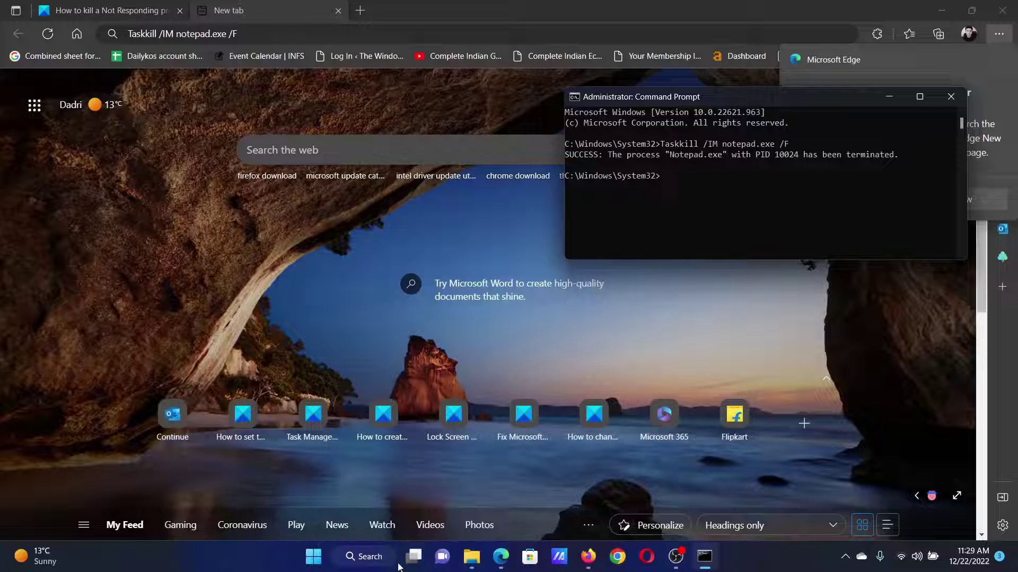
# - Return to the Taskkill article tab, highlighting the title, then clearing the highlight
pyautogui.click(88, 4)
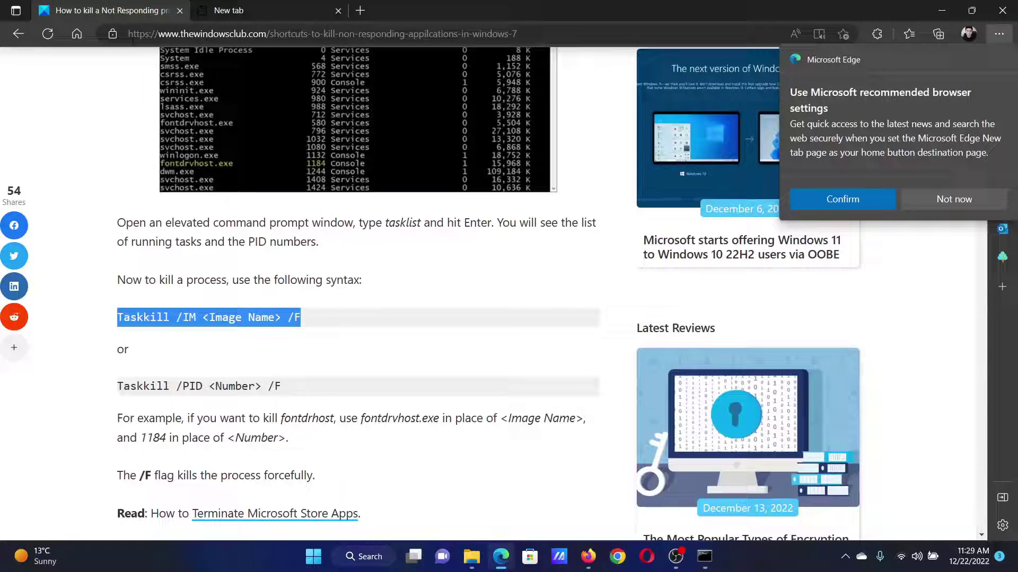
pyautogui.scroll(3, 355, 309)
pyautogui.scroll(5, 354, 308)
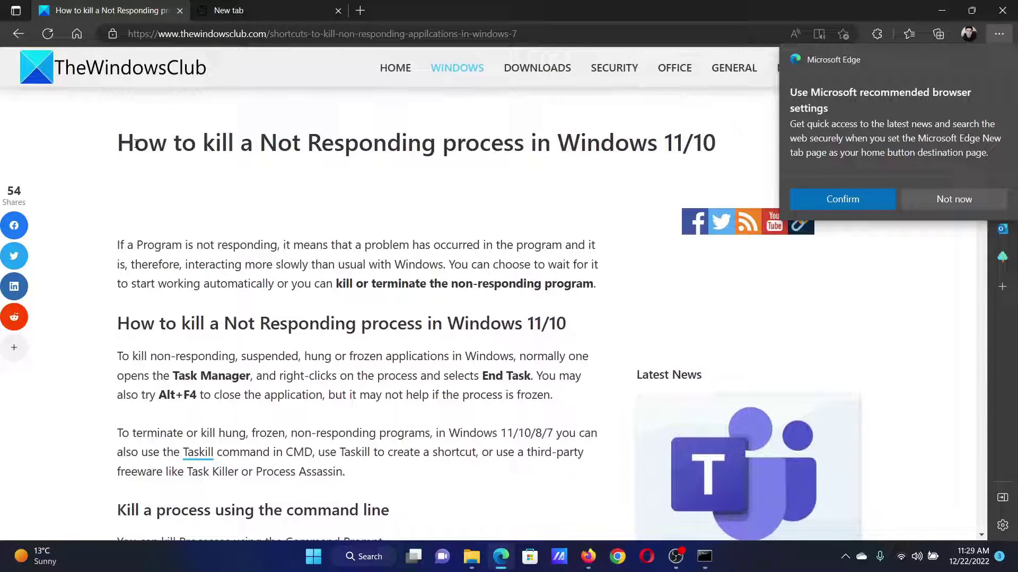
pyautogui.moveTo(135, 143); pyautogui.dragTo(645, 159)
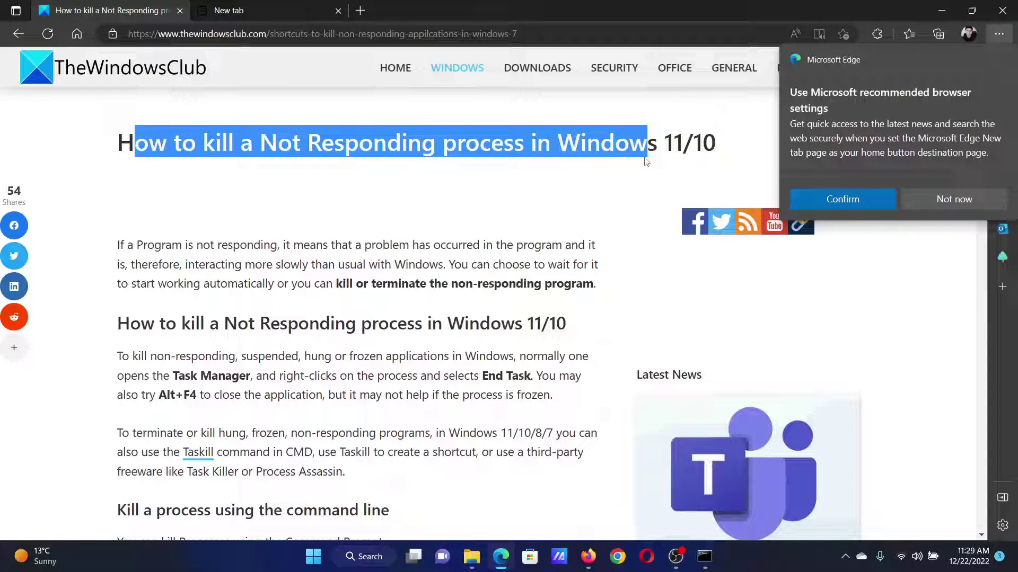
pyautogui.click(494, 199)
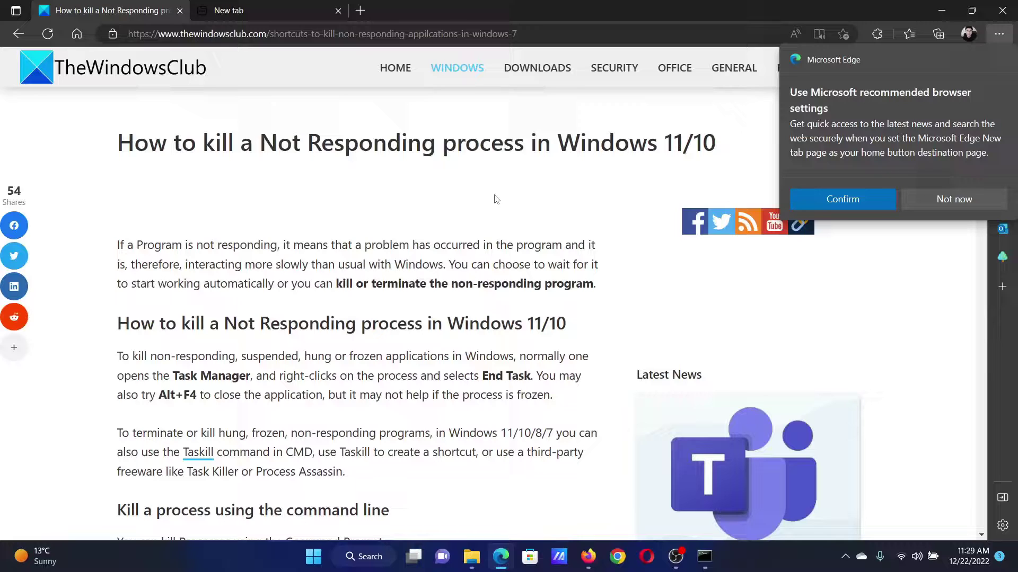